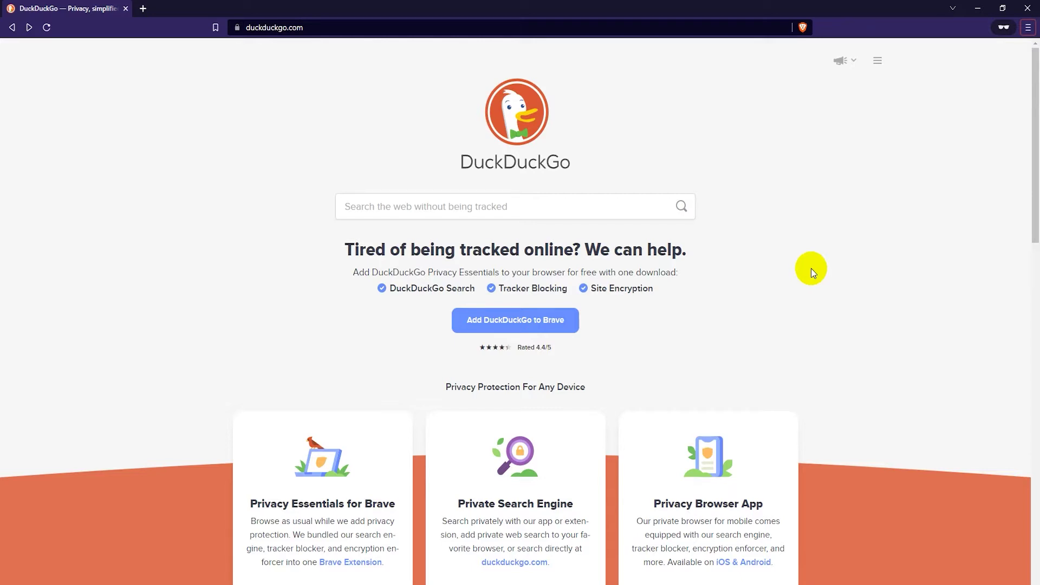
Step: Search DuckDuckGo for 'protonmail' and open the official ProtonMail site from the top result
left_click(533, 214)
type("protonmail")
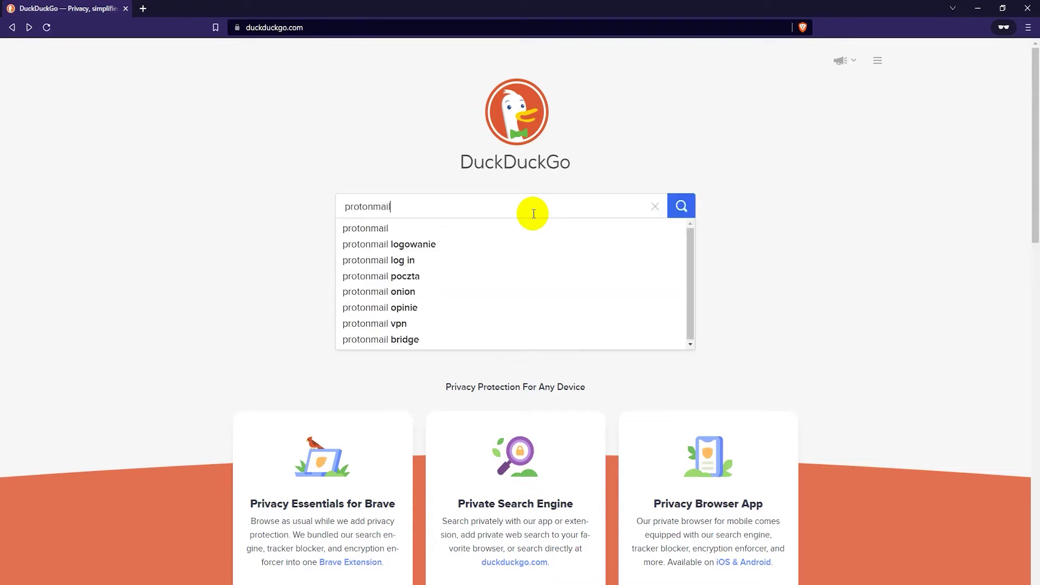
key("Return")
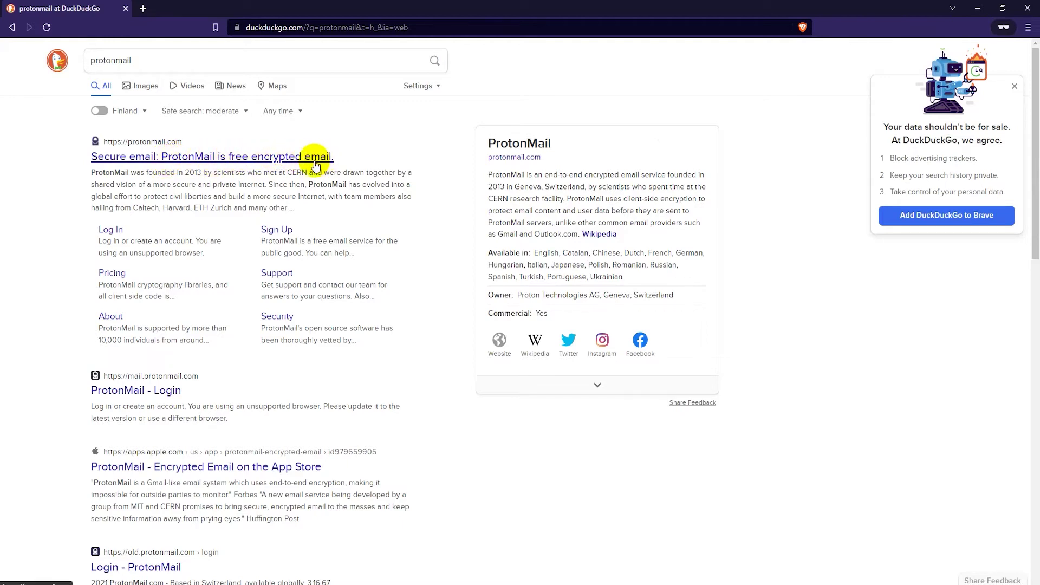
left_click(281, 158)
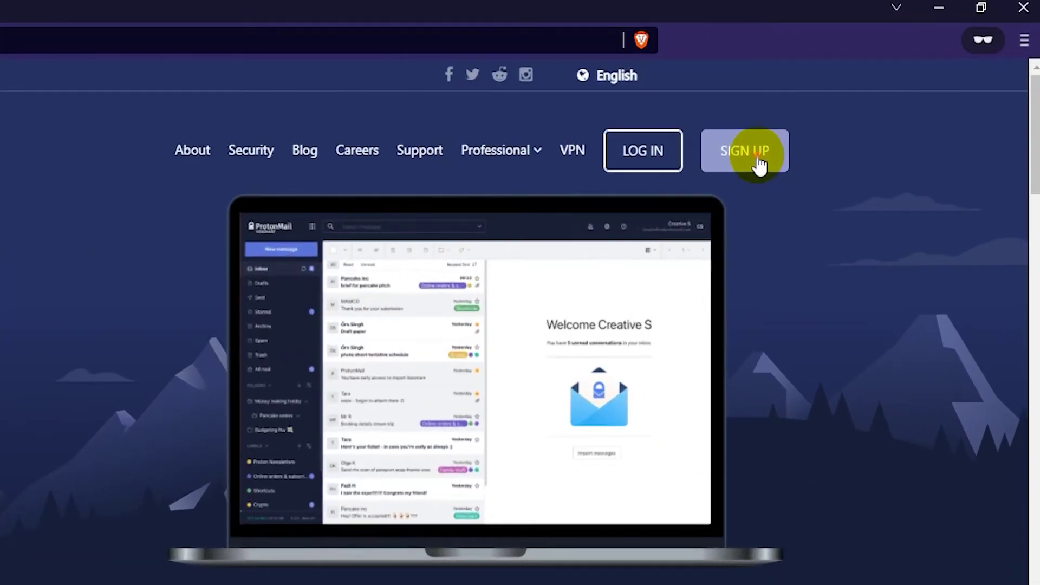
Step: Start sign-up, review the FREE plan's details against other plans, and choose the FREE plan
left_click(759, 158)
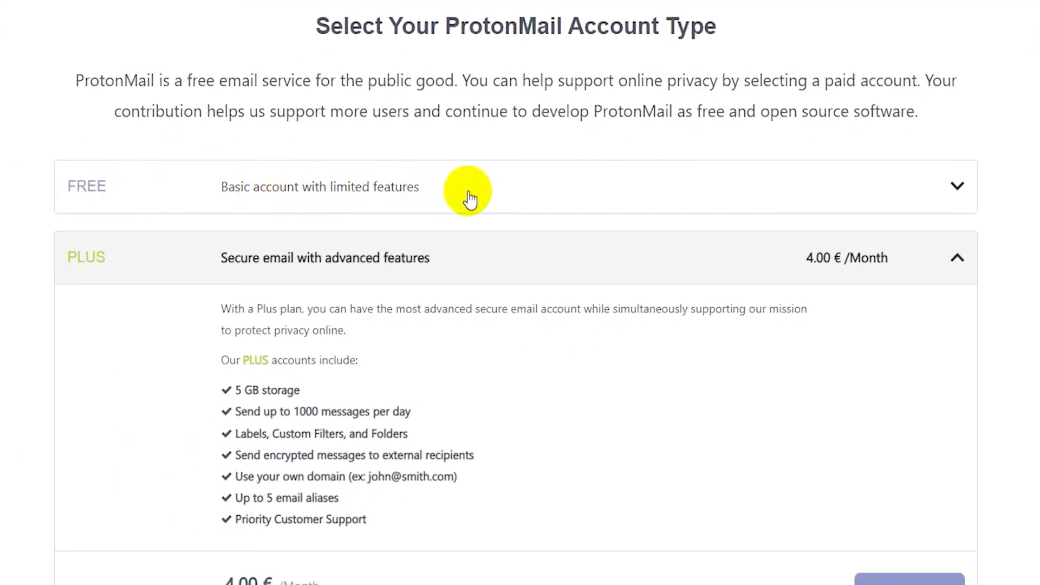
left_click(467, 195)
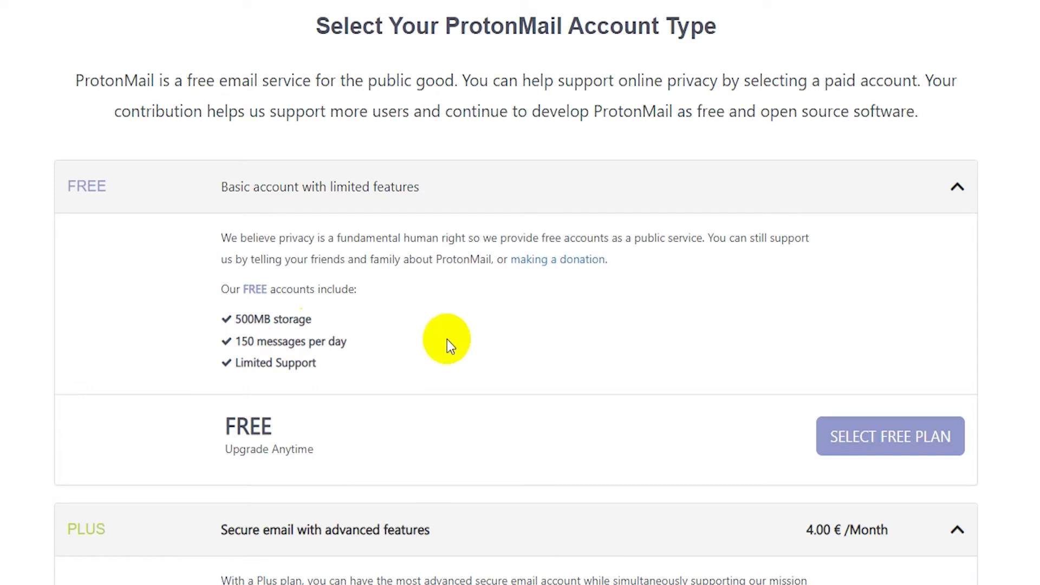
scroll(448, 343, "down", 3)
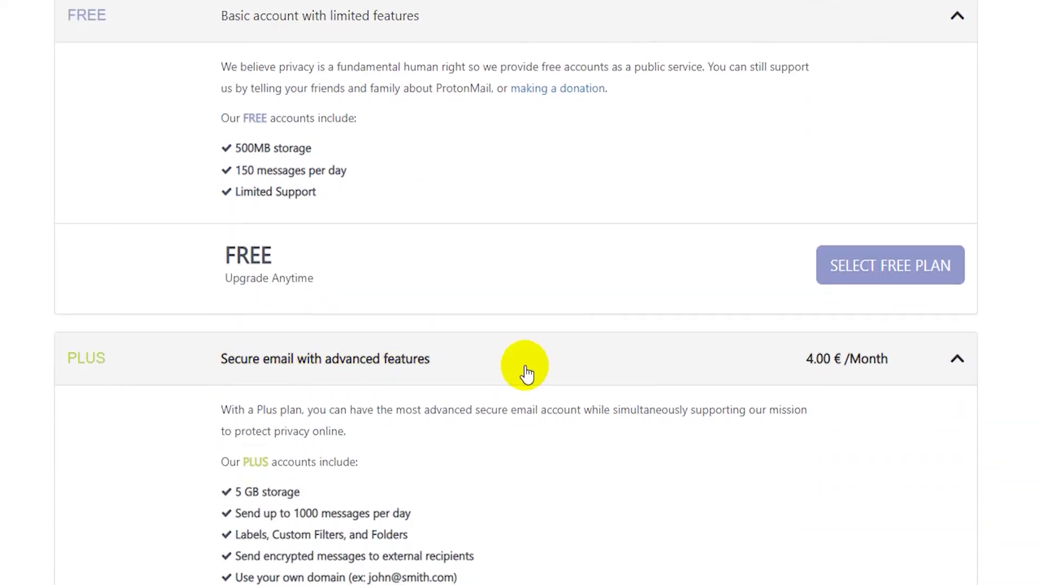
scroll(528, 373, "up", 3)
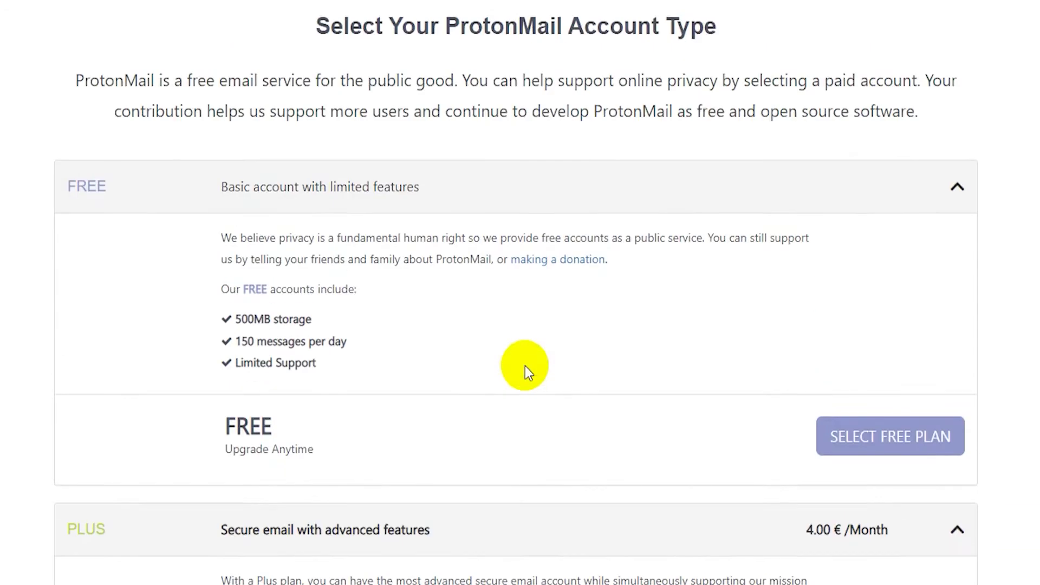
left_click(861, 443)
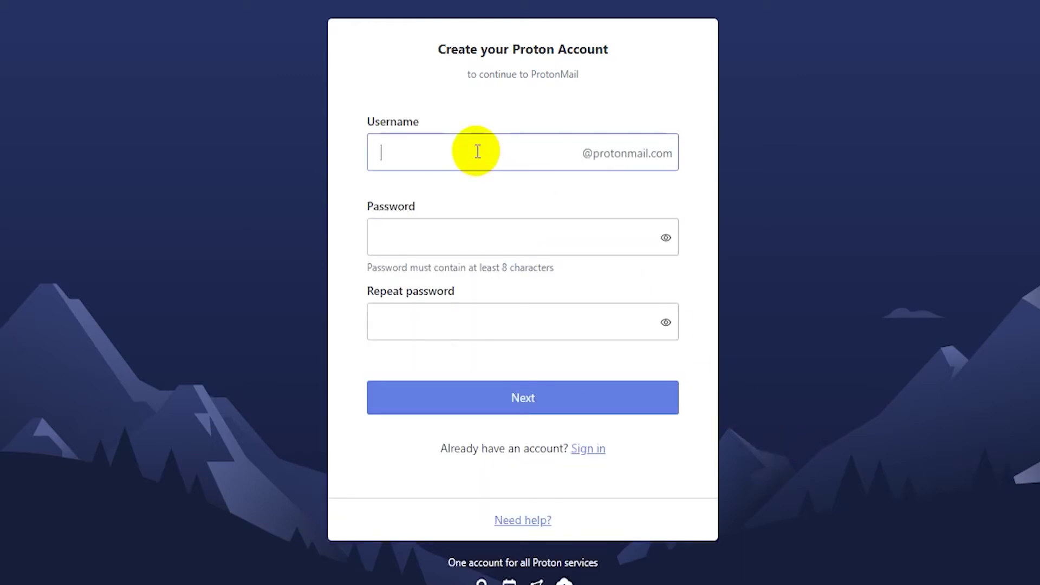
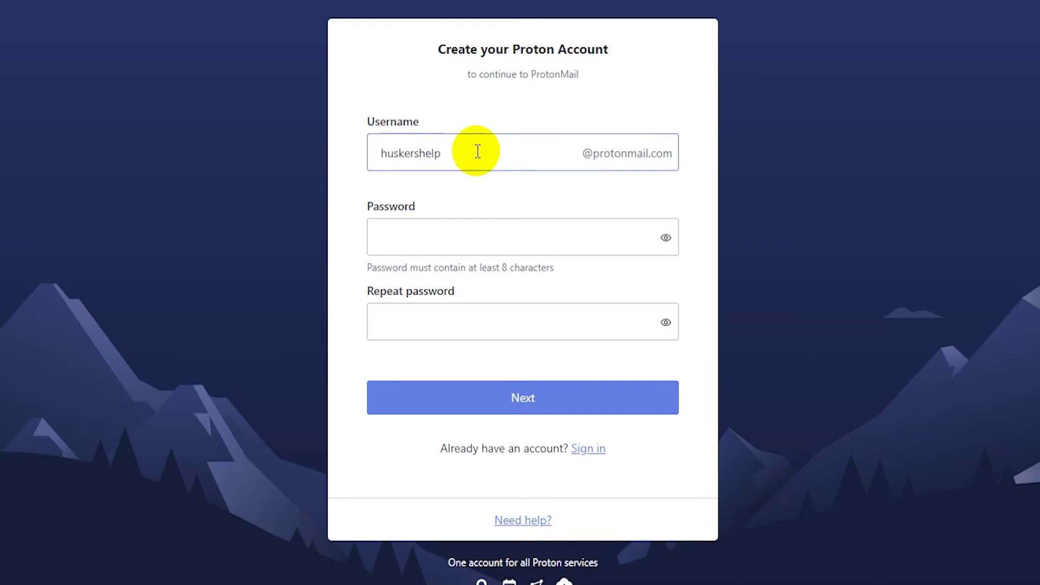
Step: Enter a username and the account password twice, then submit the sign-up form
left_click(469, 227)
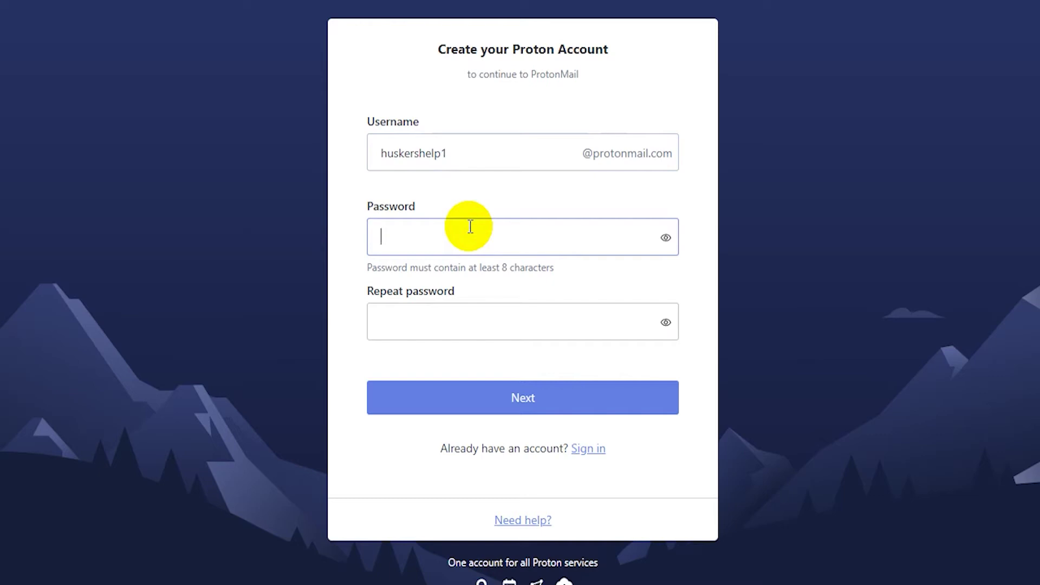
type("••••••••••")
key("Tab")
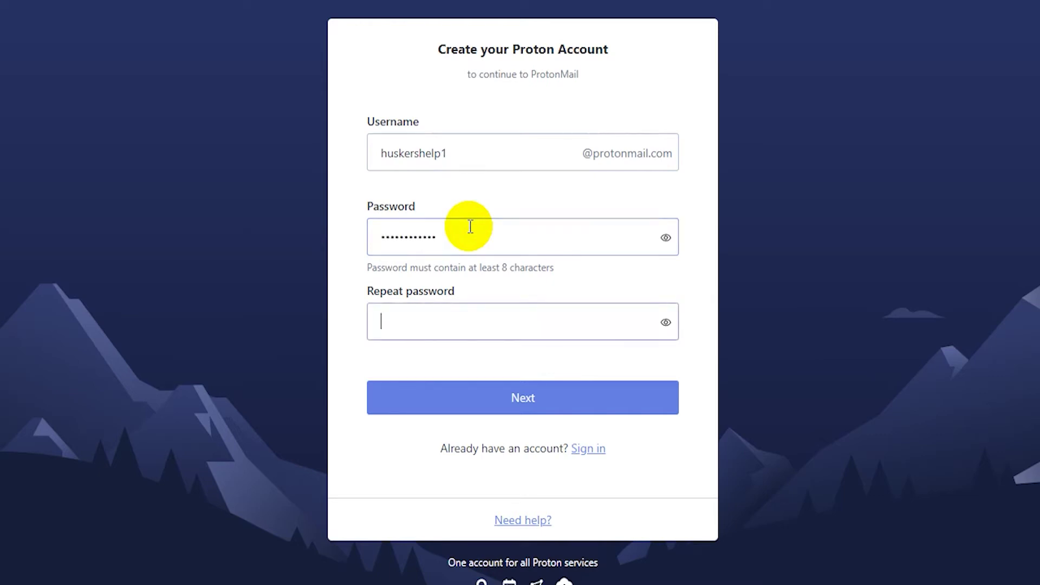
type("••••••••••••")
left_click(624, 398)
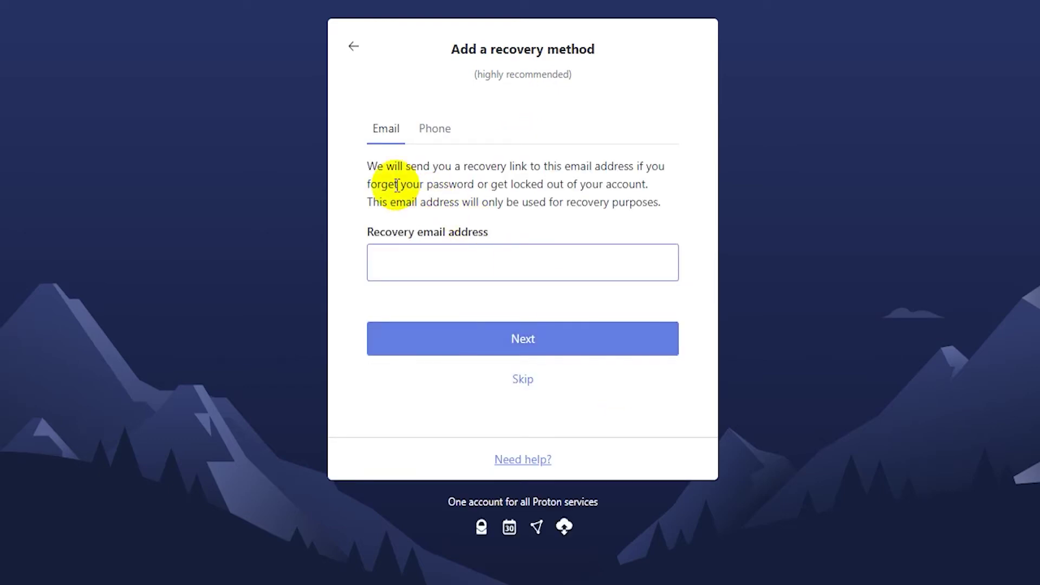
Step: Add a recovery email address as the account's recovery method and continue
left_click(430, 144)
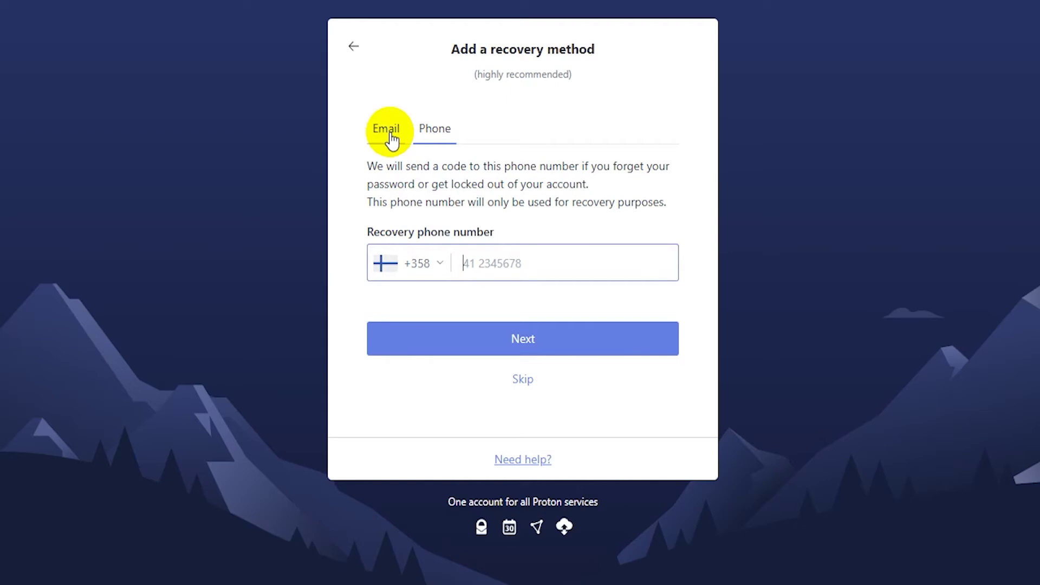
left_click(392, 142)
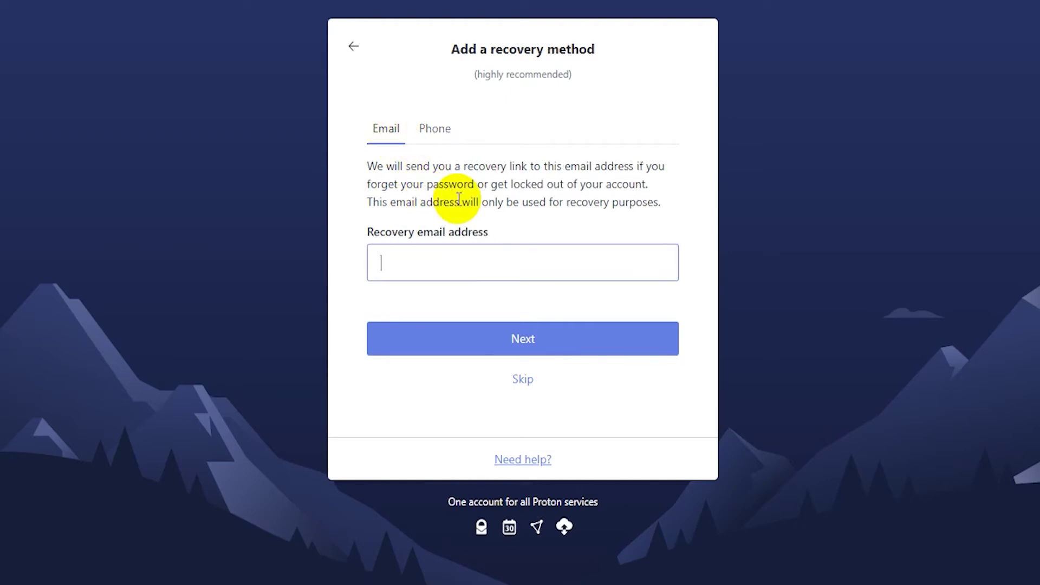
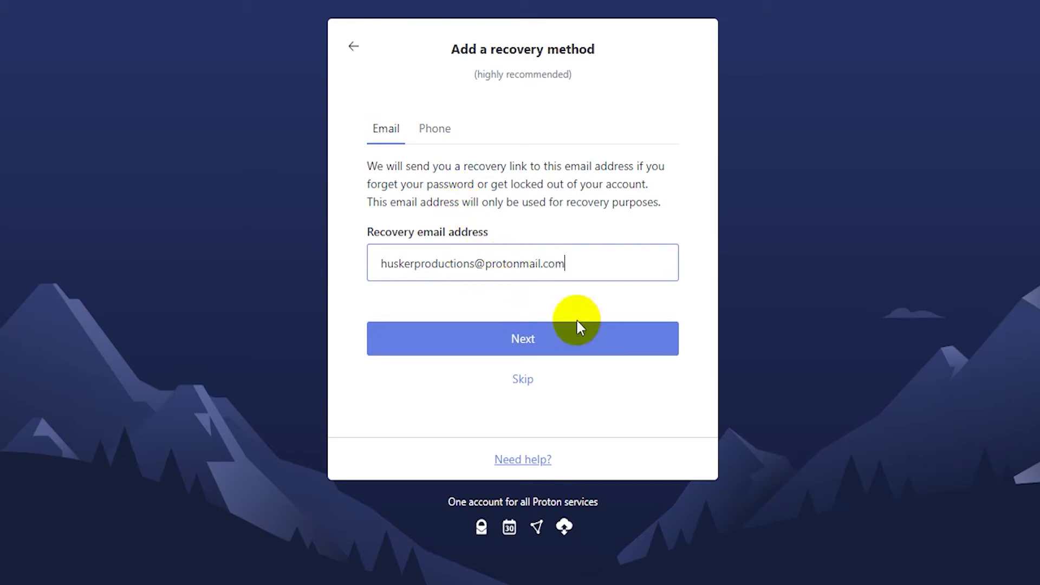
left_click(605, 341)
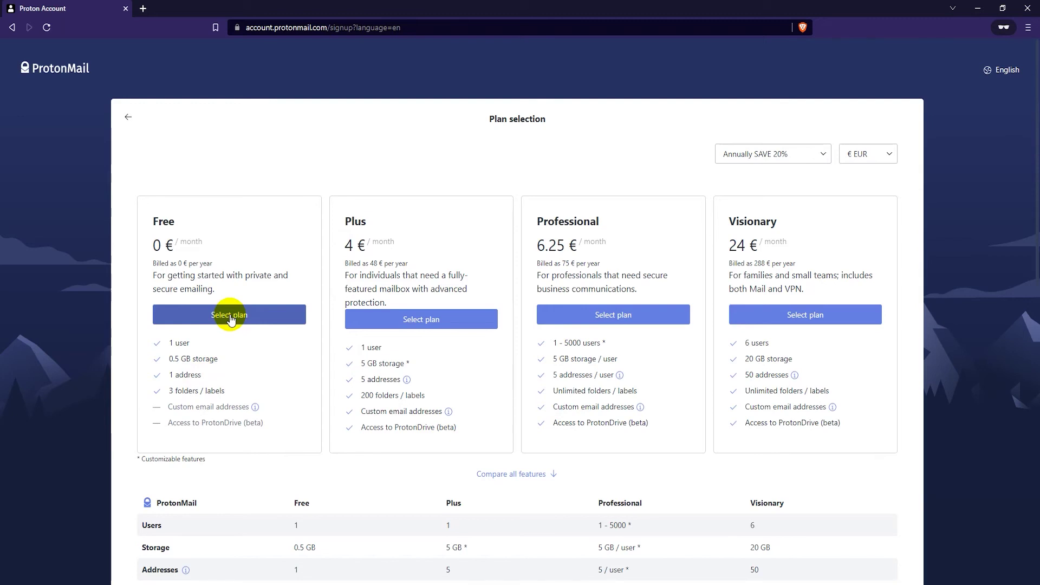
Step: Select the Free plan at 0 € on the Plan selection page
left_click(230, 315)
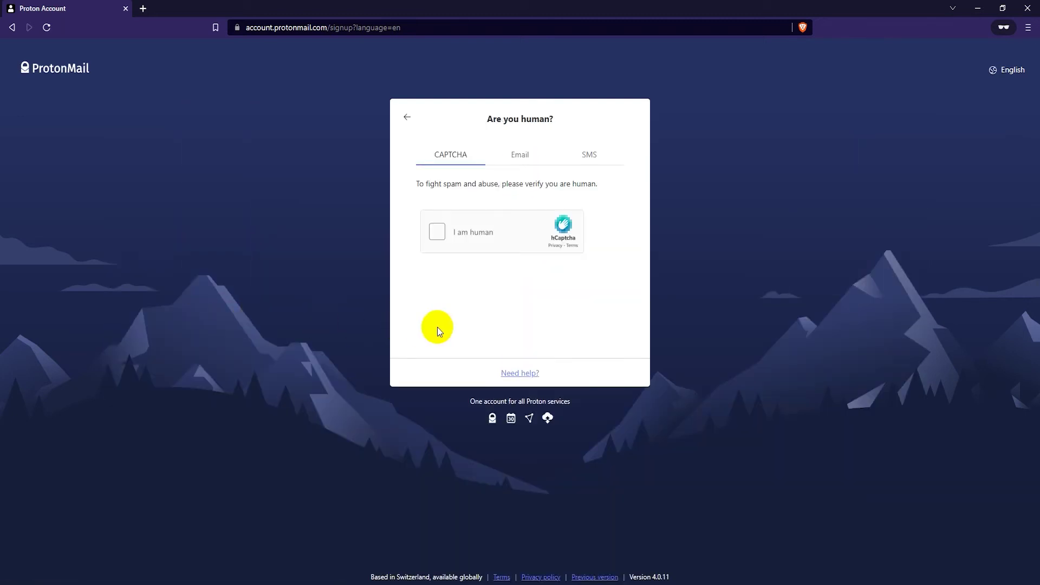
Step: Tick 'I am human' and mark the seaplane images in both rounds to pass verification
left_click(439, 232)
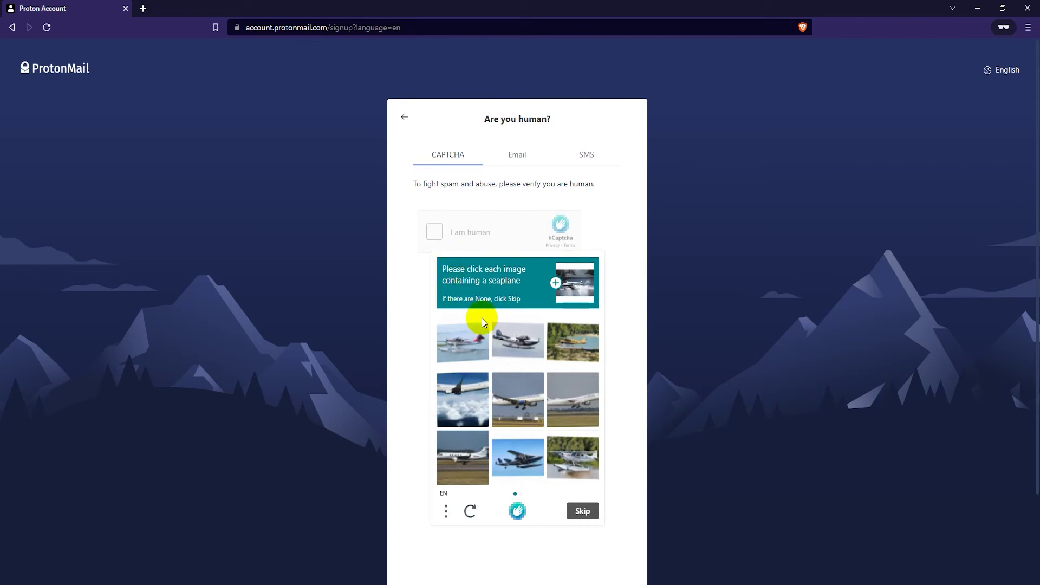
left_click(483, 339)
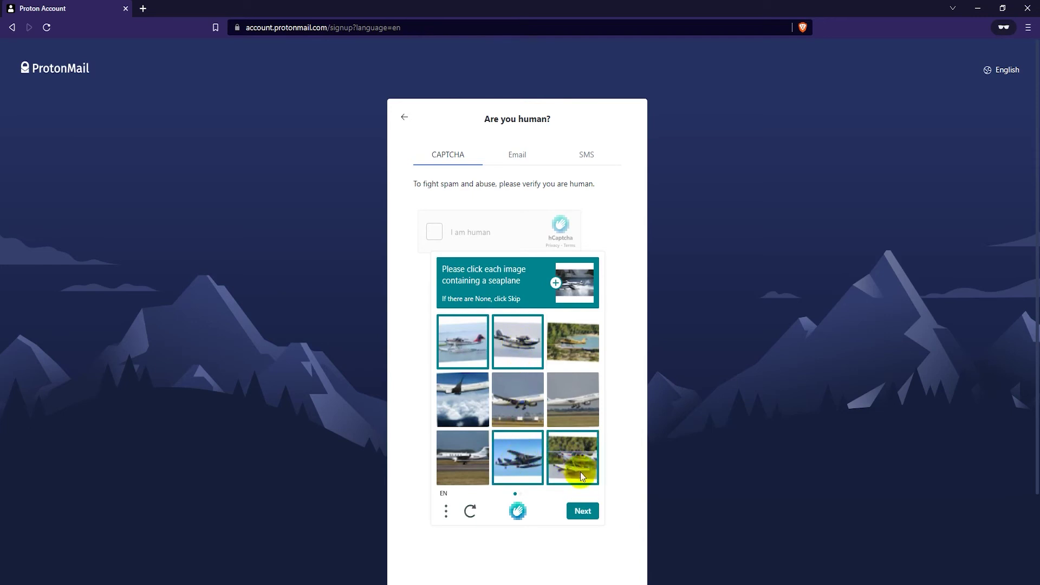
left_click(585, 511)
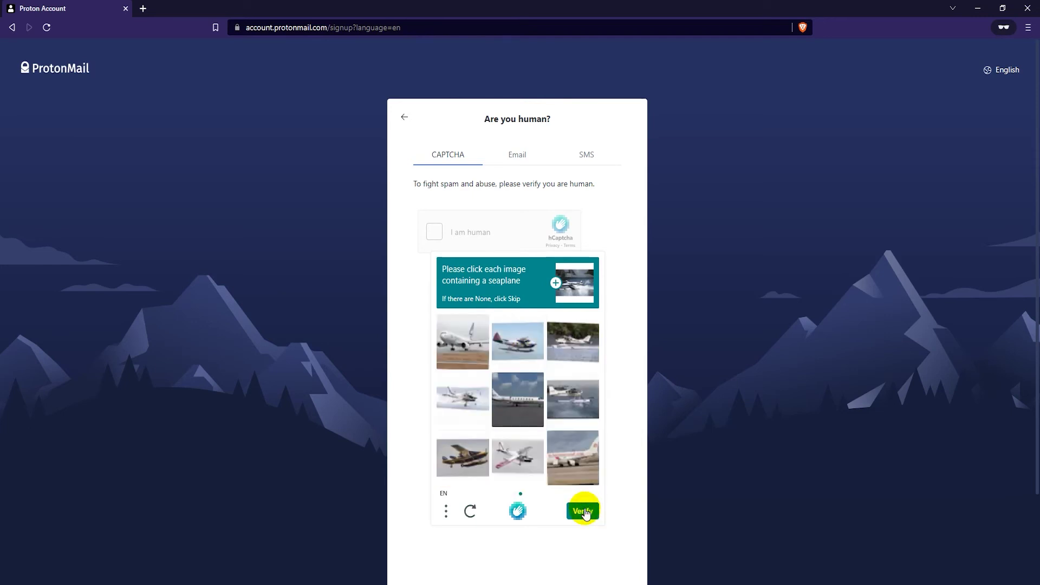
left_click(521, 348)
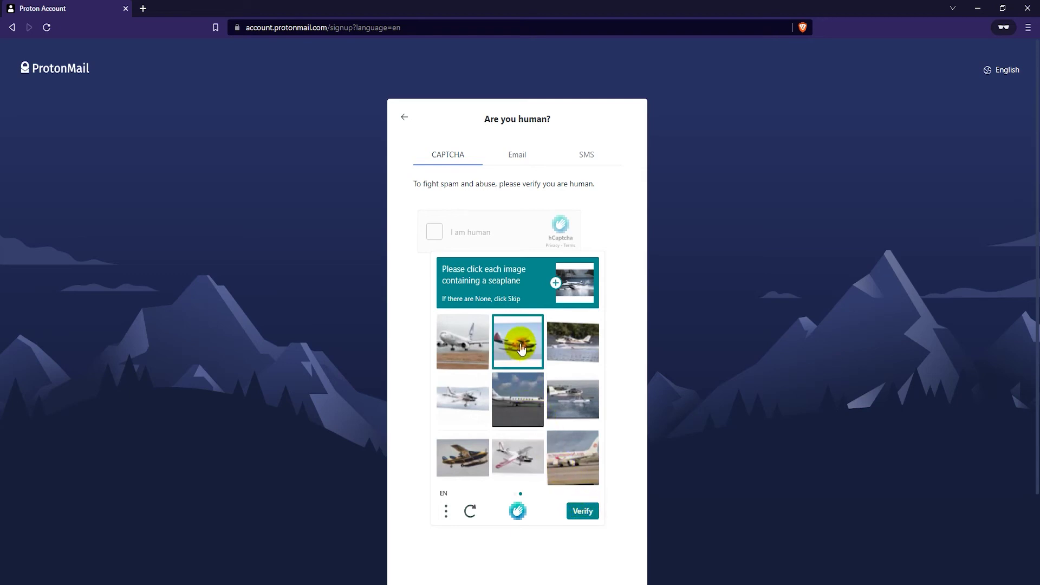
left_click(467, 459)
left_click(514, 455)
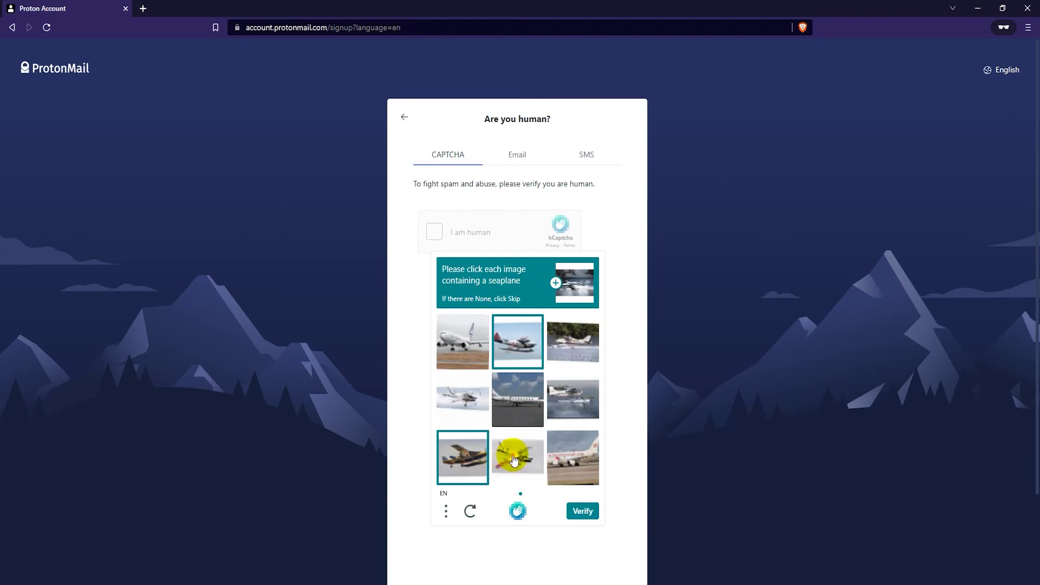
left_click(565, 410)
left_click(586, 349)
left_click(583, 512)
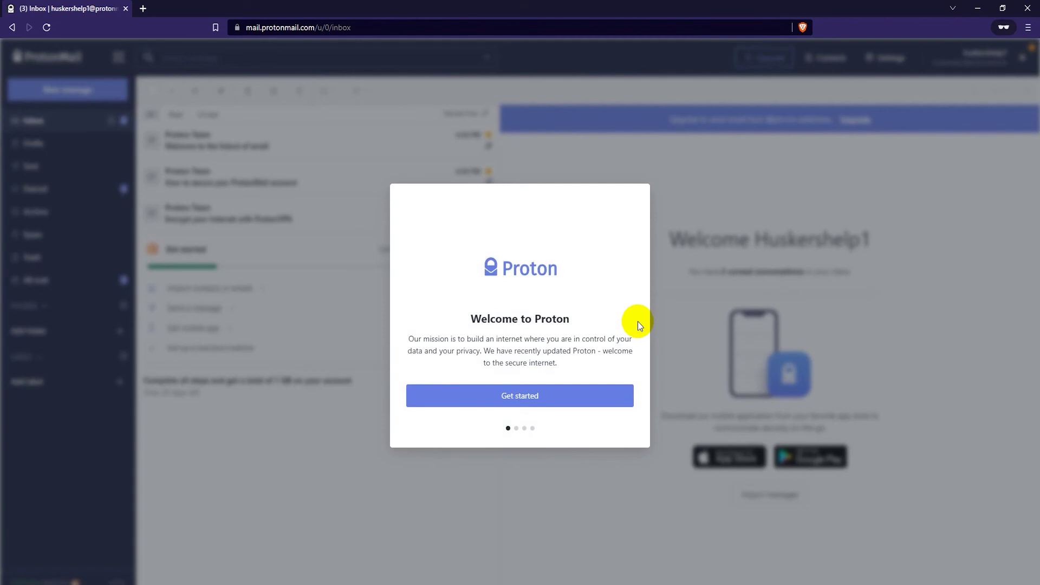
Step: Start onboarding and replace the suggested display name with the account holder's name
left_click(560, 400)
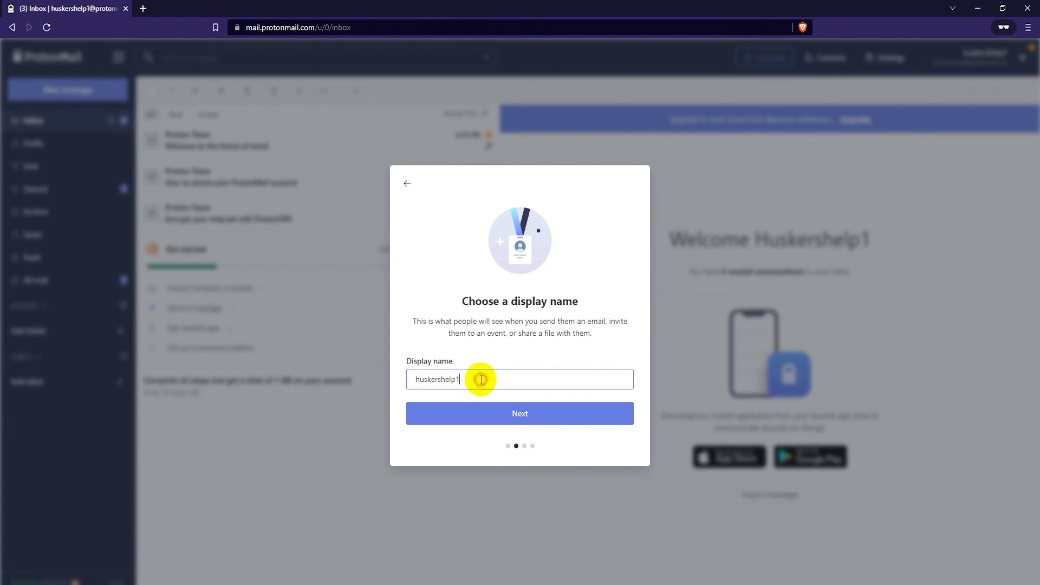
left_click_drag(476, 378, 412, 373)
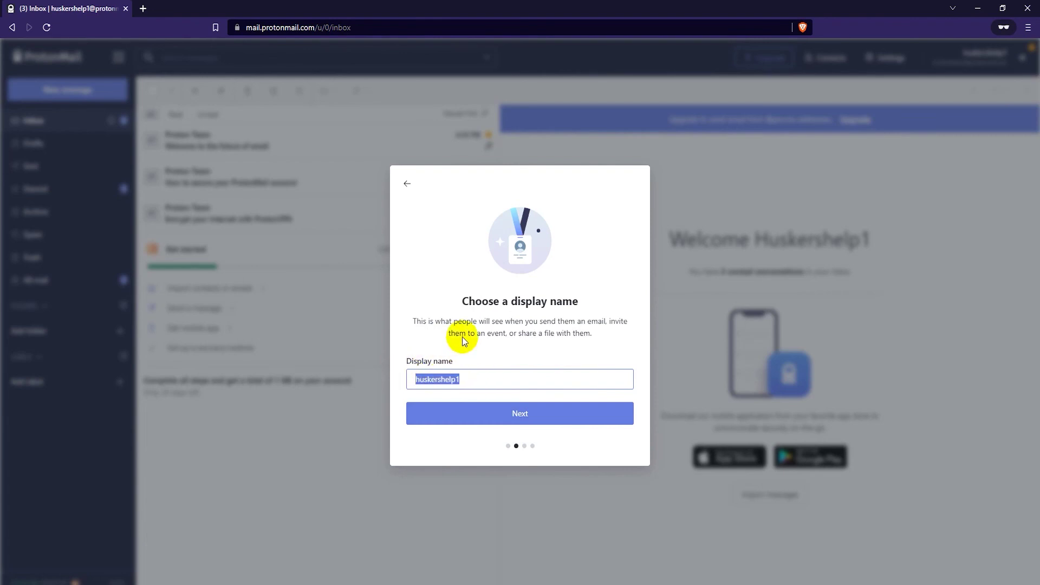
type("John Smith")
left_click(537, 423)
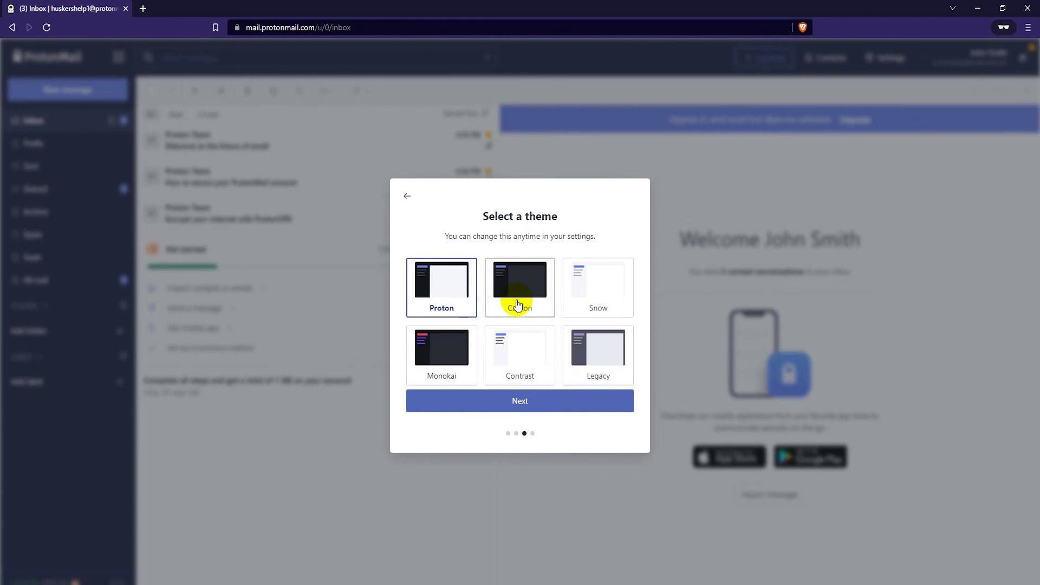
Step: Keep the default theme and move past the Proton services screen to close onboarding
left_click(531, 410)
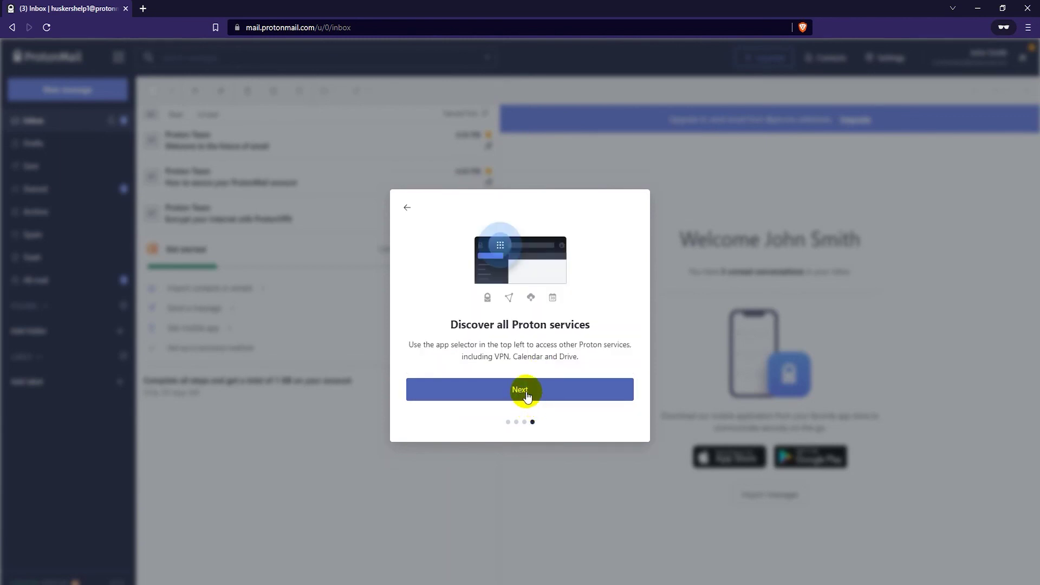
left_click(527, 397)
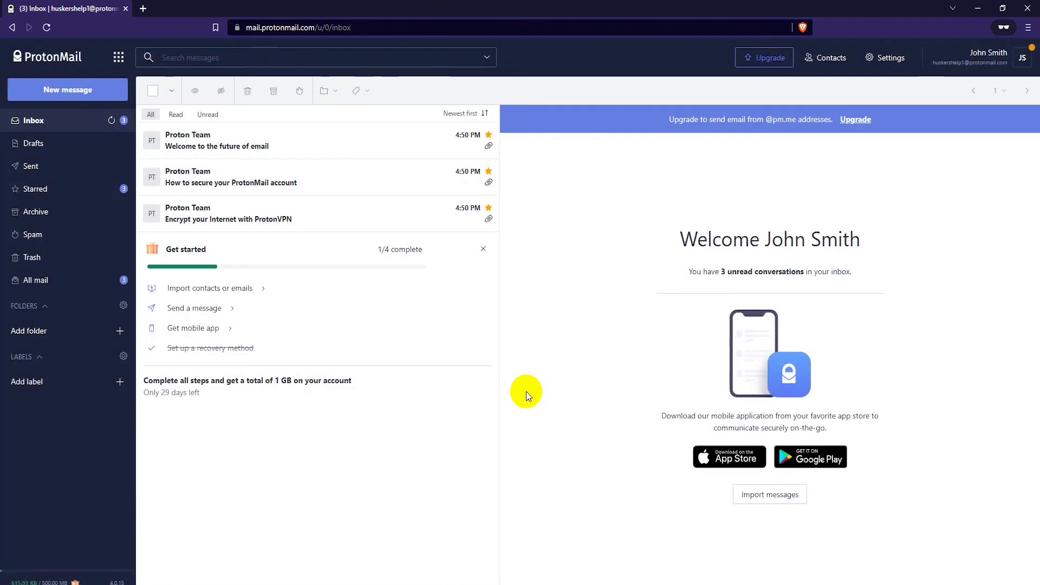